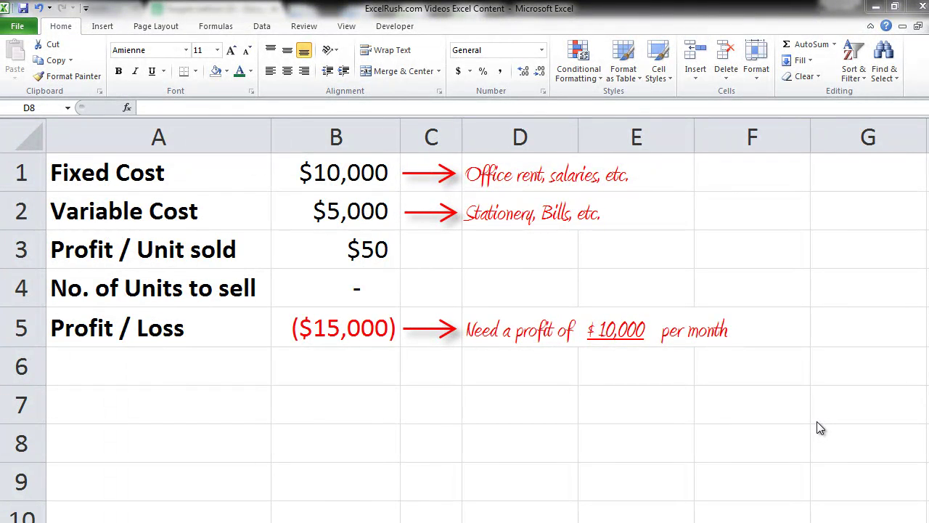
Step: Run Goal Seek on the Profit / Loss cell B5 with target value 10000 by changing the units cell B4, and keep the solution
{"action": "left_click", "coordinate": [355, 328]}
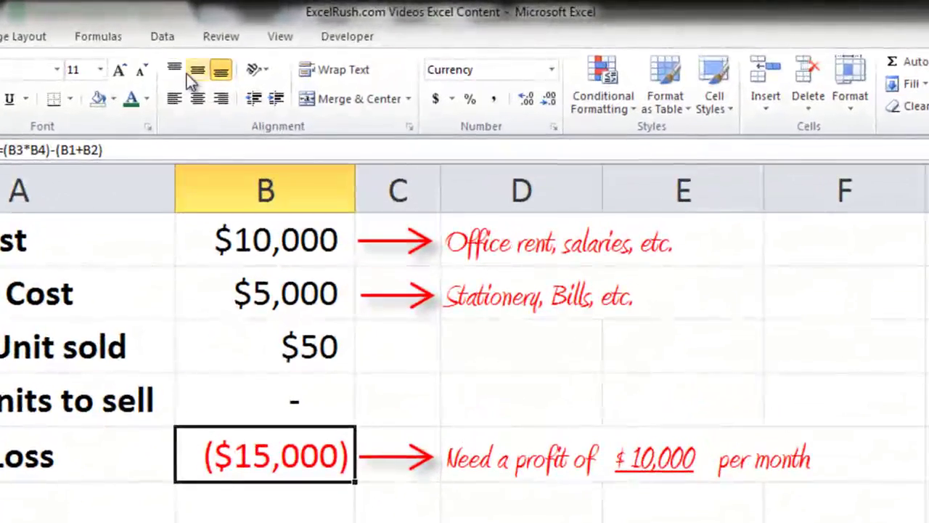
{"action": "left_click", "coordinate": [262, 26]}
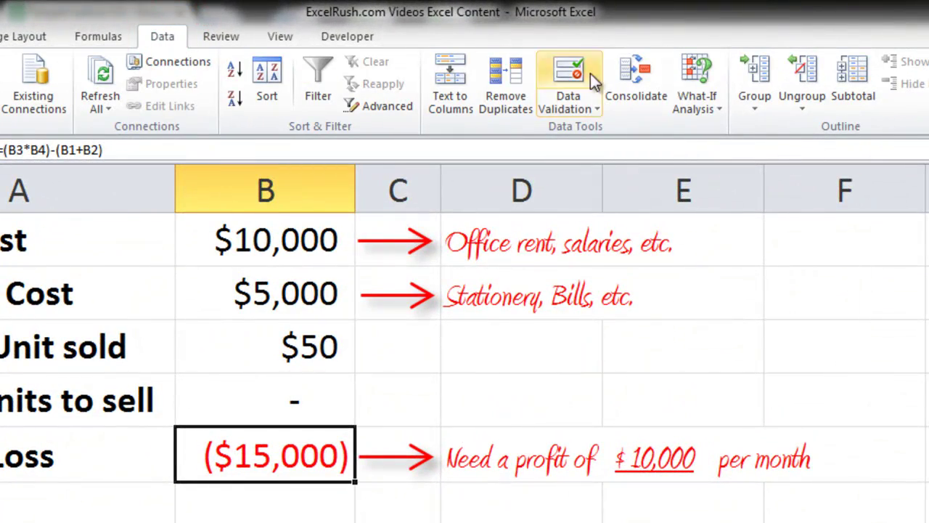
{"action": "left_click", "coordinate": [698, 87]}
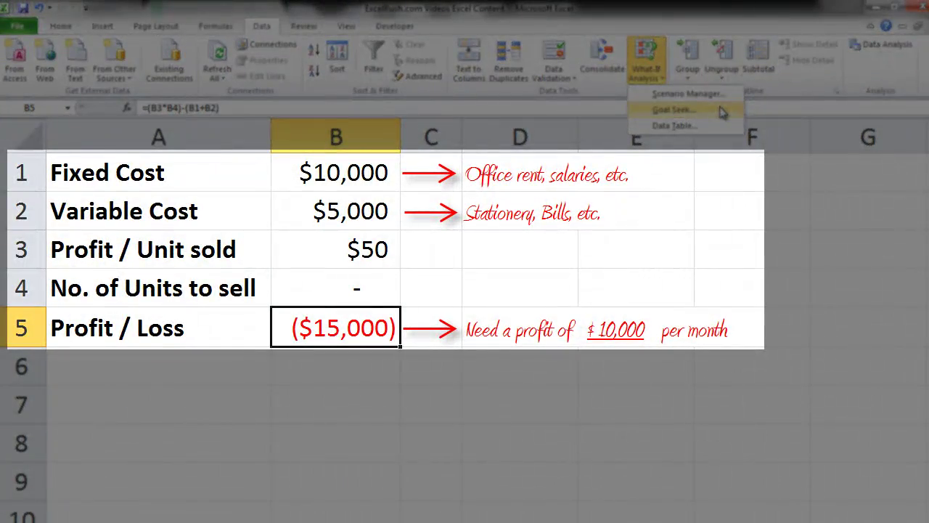
{"action": "left_click", "coordinate": [722, 111]}
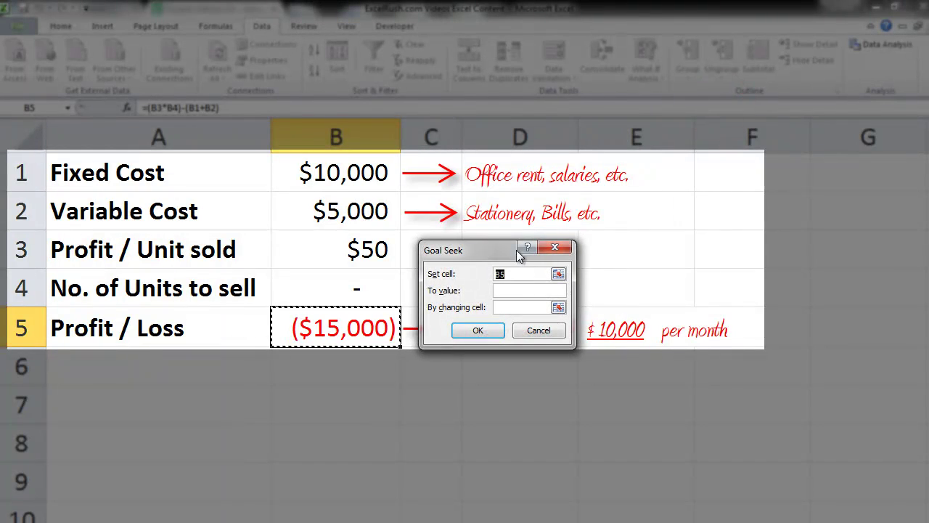
{"action": "left_click_drag", "start_coordinate": [500, 251], "coordinate": [503, 215]}
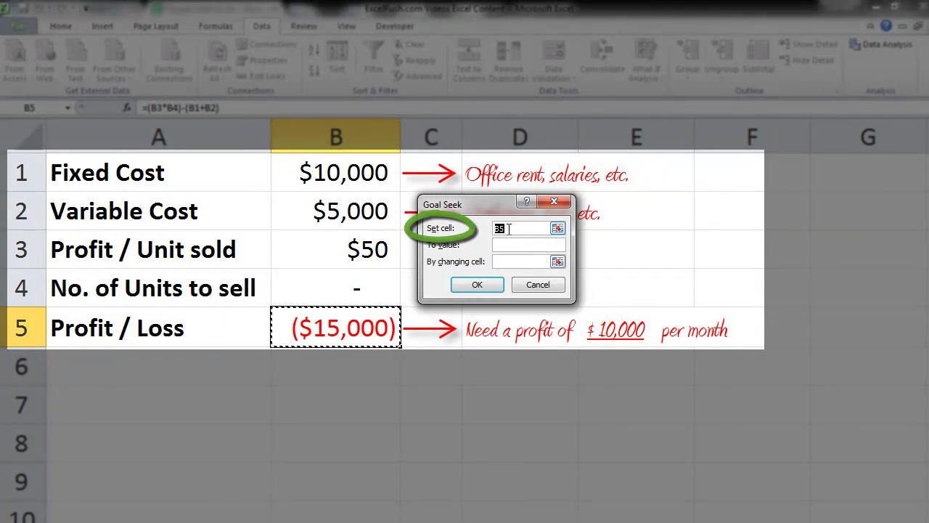
{"action": "left_click", "coordinate": [511, 244]}
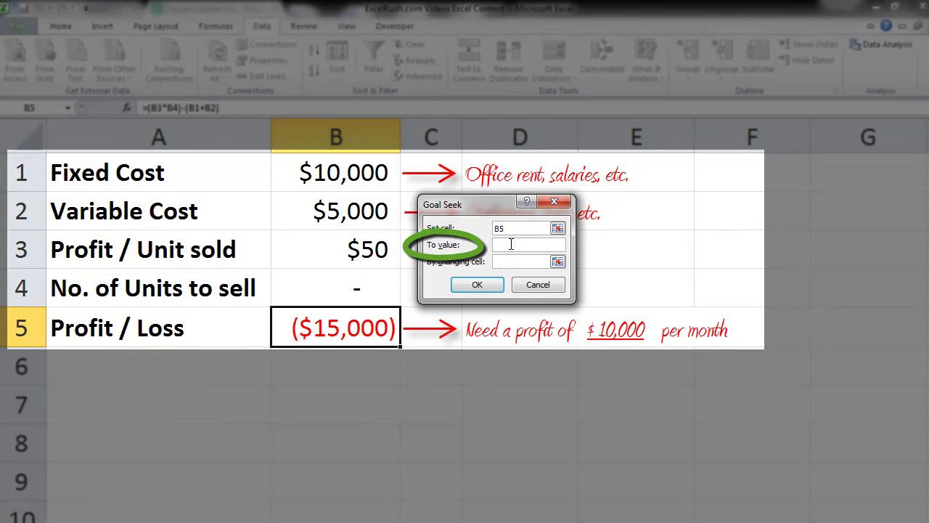
{"action": "type", "text": "10000"}
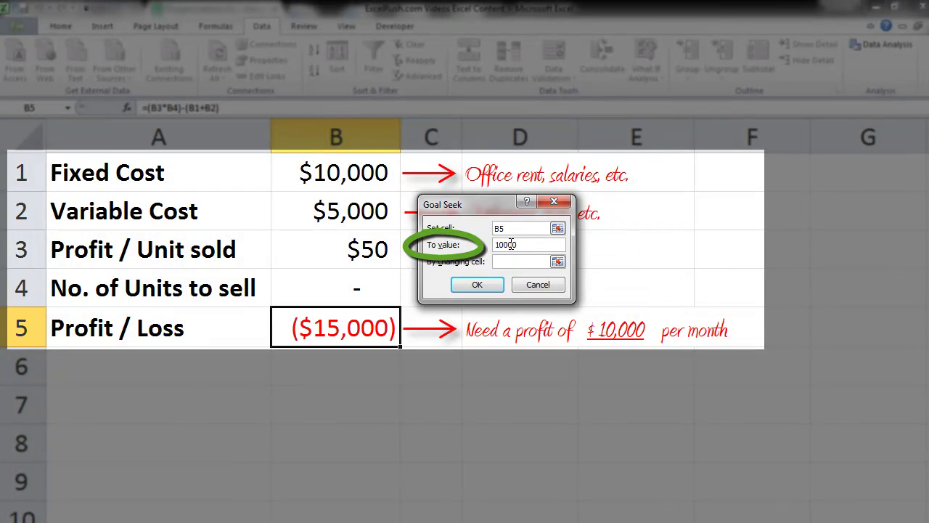
{"action": "left_click", "coordinate": [546, 264]}
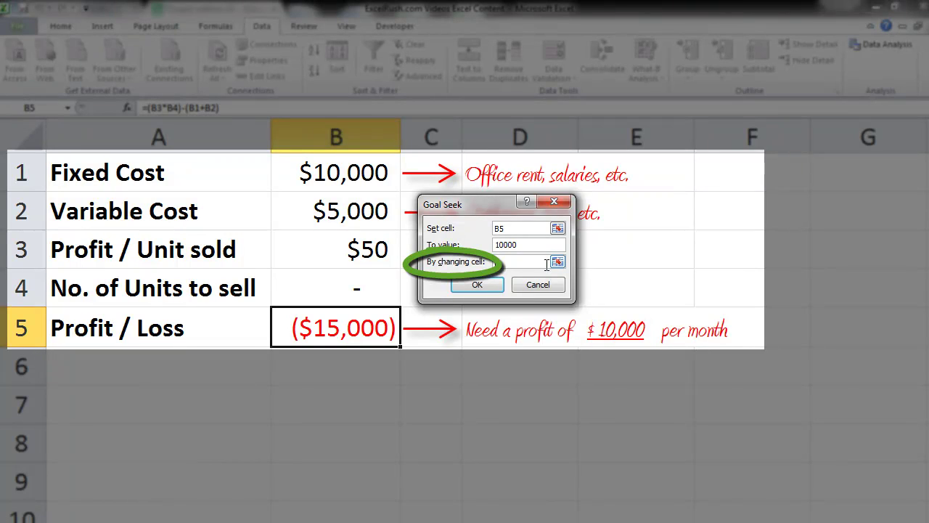
{"action": "left_click", "coordinate": [363, 287]}
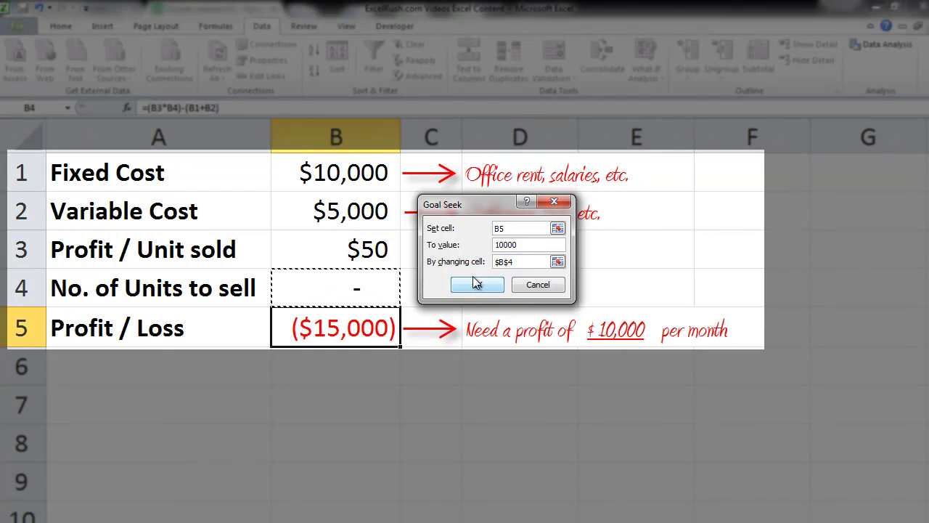
{"action": "left_click", "coordinate": [477, 286]}
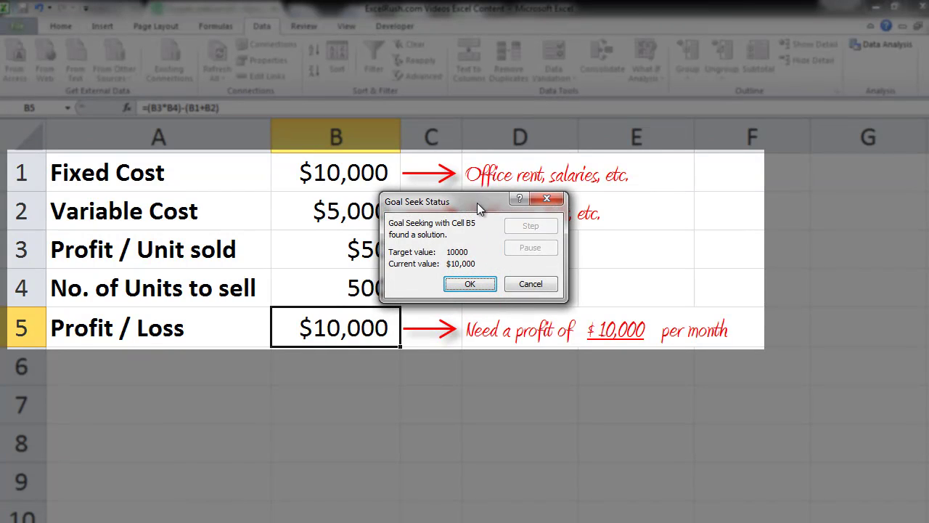
{"action": "left_click_drag", "start_coordinate": [477, 202], "coordinate": [508, 201]}
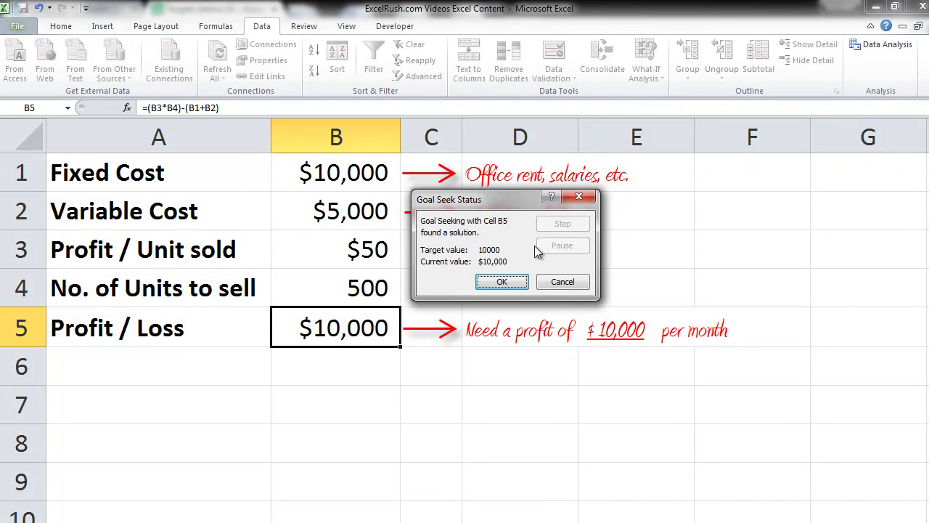
{"action": "left_click", "coordinate": [520, 283]}
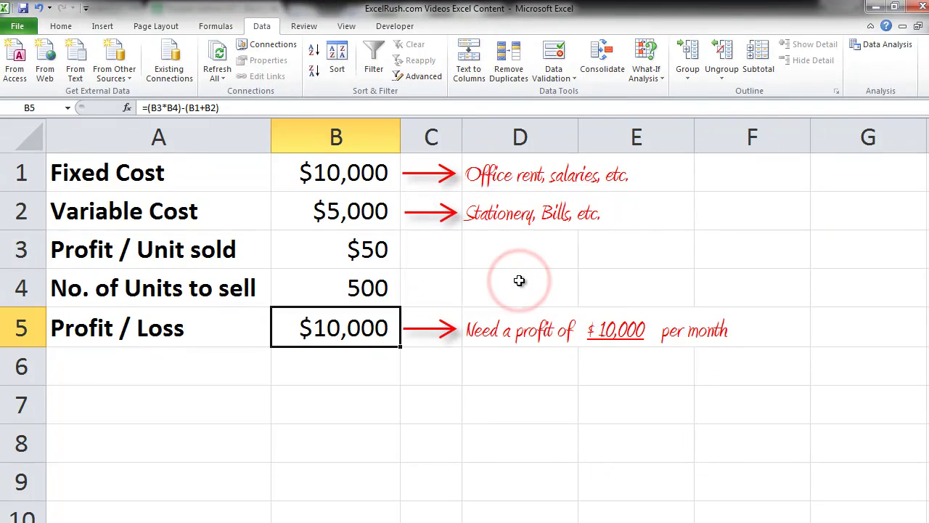
Step: Set the number of units to sell in cell B4 to 475
{"action": "left_click", "coordinate": [294, 293]}
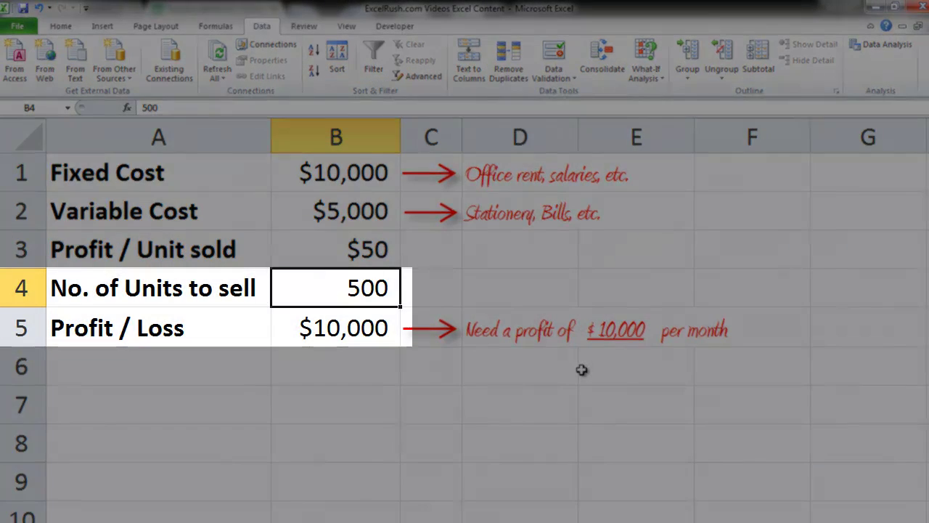
{"action": "type", "text": "475"}
{"action": "key", "text": "Return"}
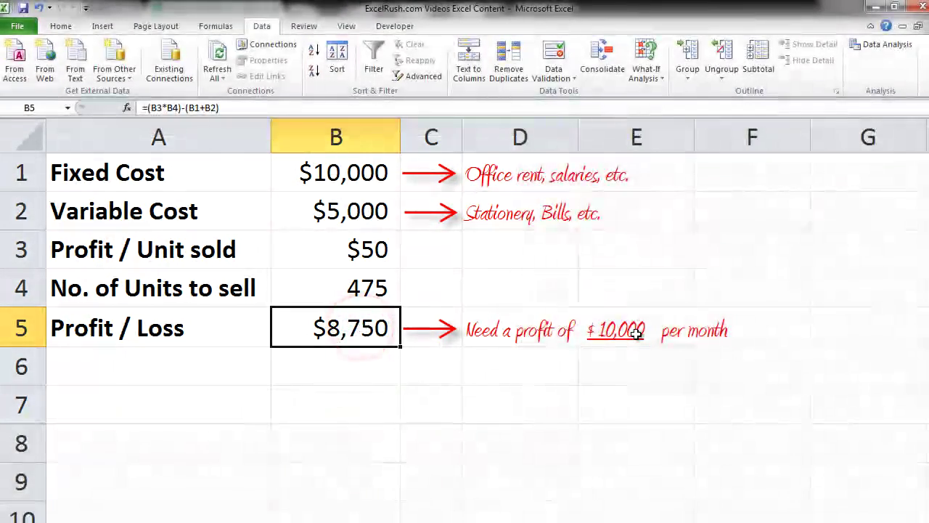
Step: Try Goal Seek on Profit / Loss cell B5 with target value 10000 by changing the Variable Cost in B2, and discard the solution
{"action": "left_click", "coordinate": [659, 79]}
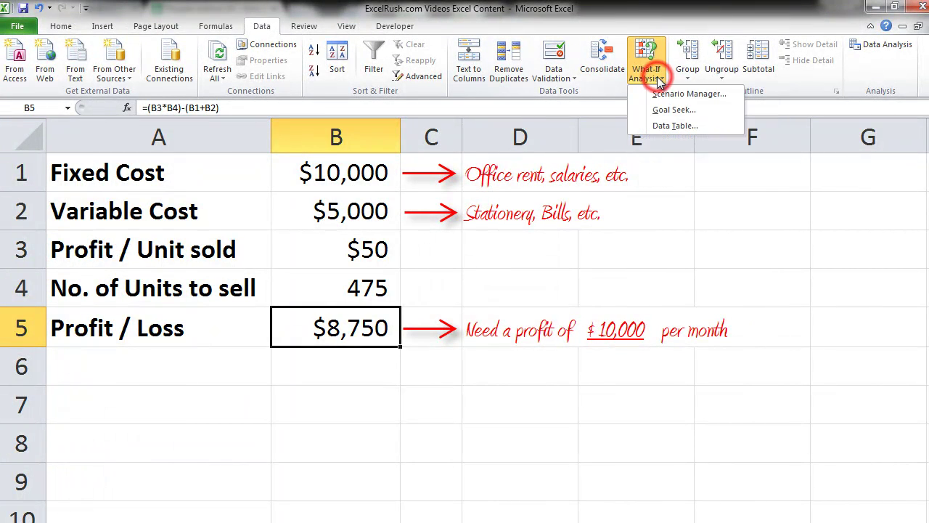
{"action": "left_click", "coordinate": [713, 108]}
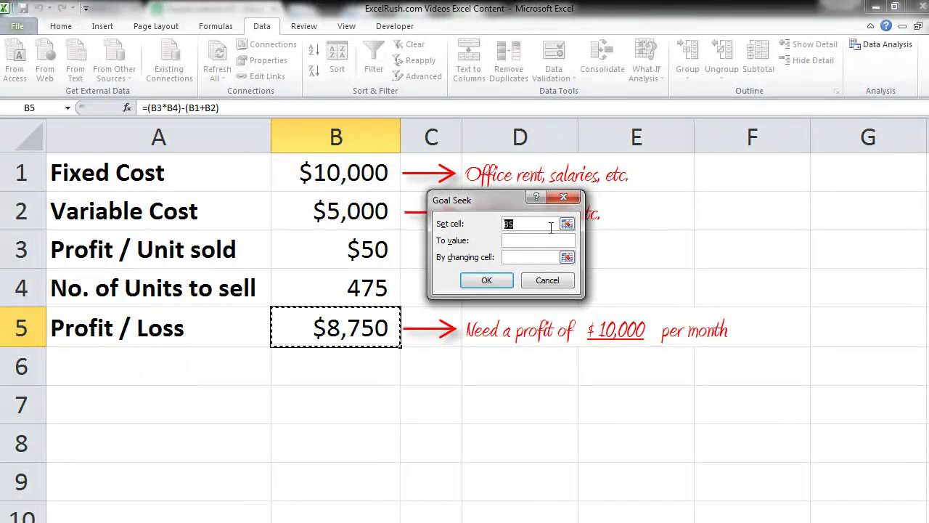
{"action": "type", "text": "10000"}
{"action": "left_click", "coordinate": [534, 257]}
{"action": "left_click", "coordinate": [366, 221]}
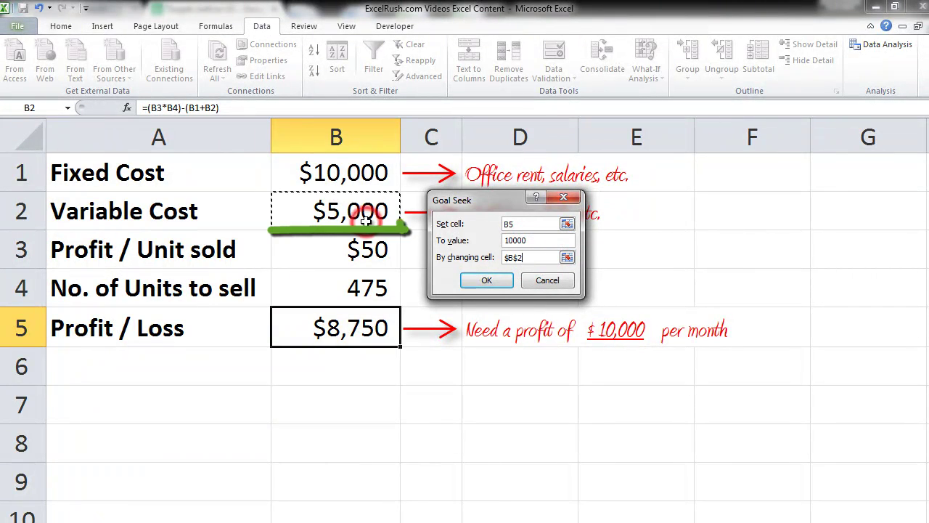
{"action": "left_click", "coordinate": [487, 285]}
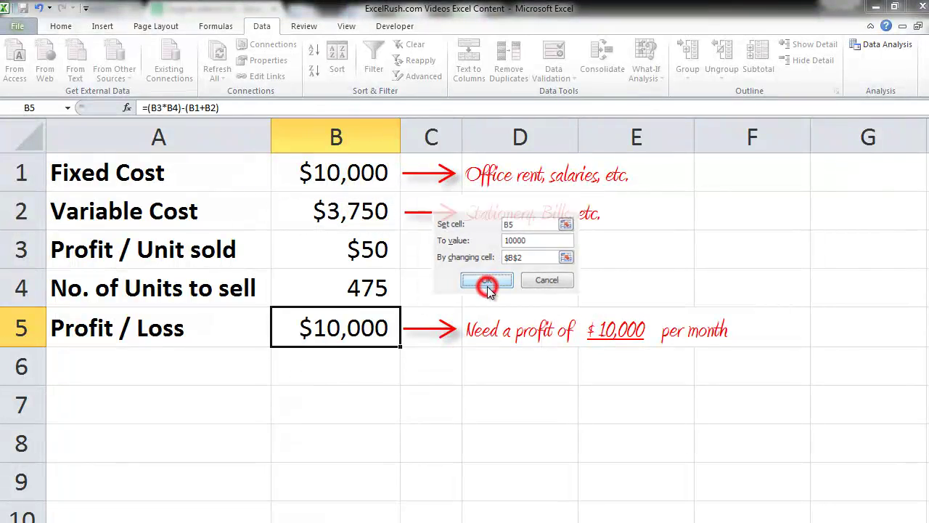
{"action": "left_click_drag", "start_coordinate": [496, 204], "coordinate": [515, 194]}
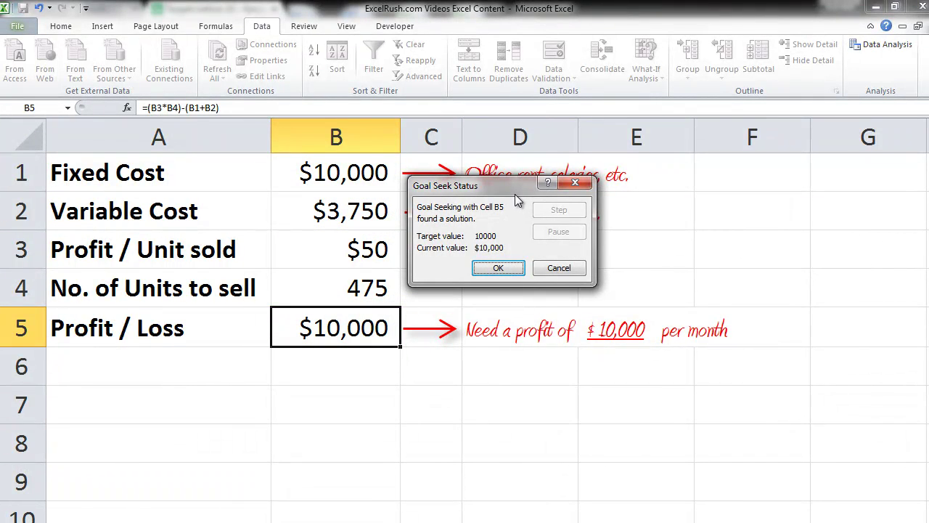
{"action": "left_click", "coordinate": [558, 269]}
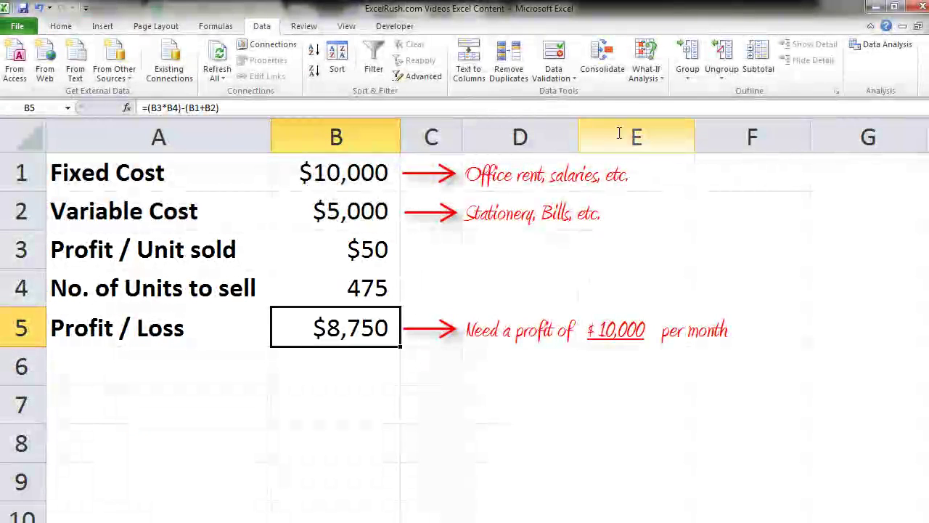
Step: Run Goal Seek on Profit / Loss cell B5 with target value 10000 by changing the Profit / Unit sold in B3
{"action": "left_click", "coordinate": [646, 72]}
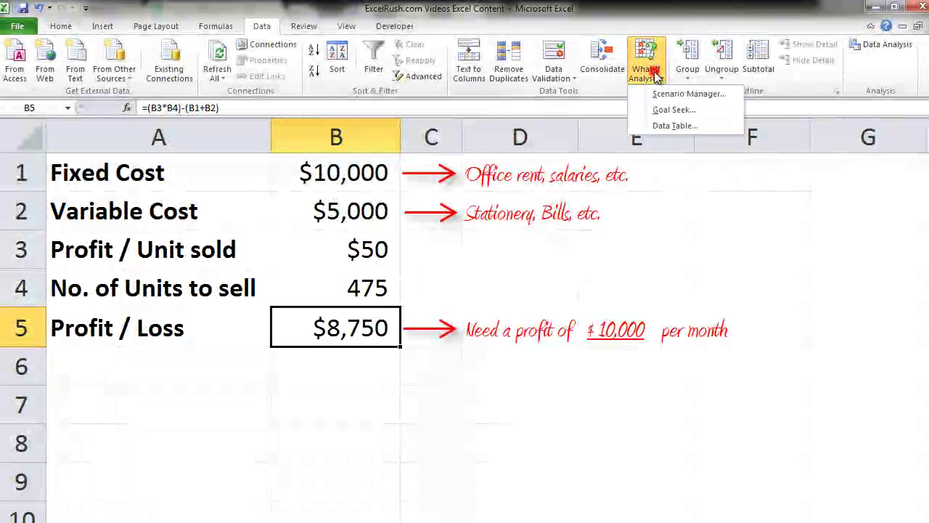
{"action": "left_click", "coordinate": [674, 110]}
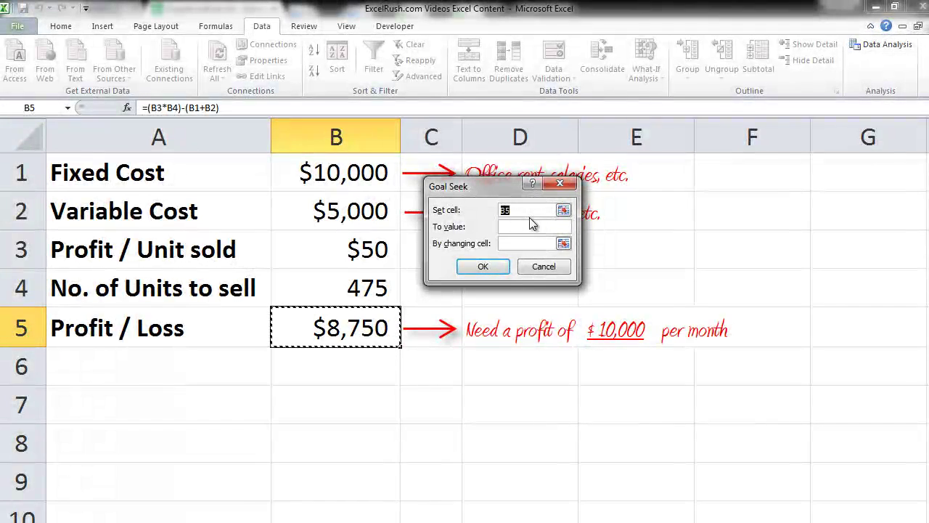
{"action": "left_click", "coordinate": [527, 227]}
{"action": "type", "text": "10000"}
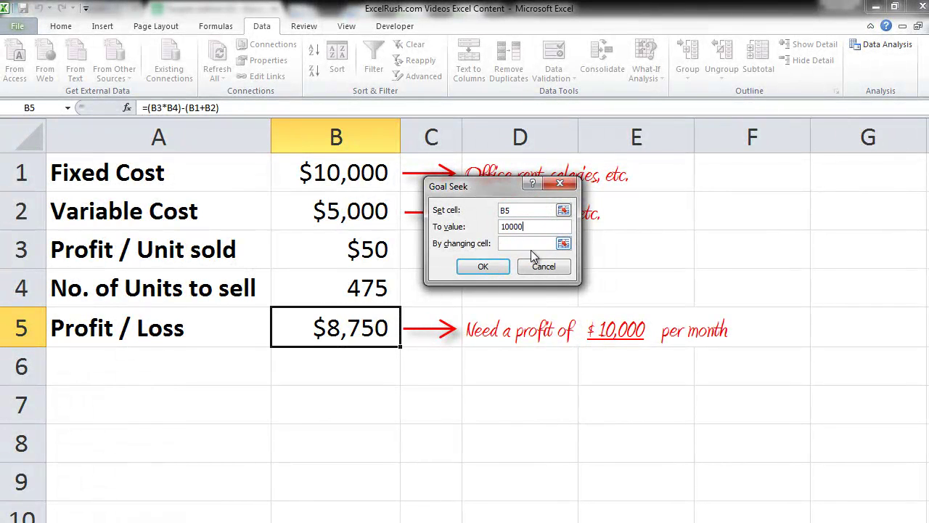
{"action": "left_click", "coordinate": [530, 243]}
{"action": "left_click", "coordinate": [337, 256]}
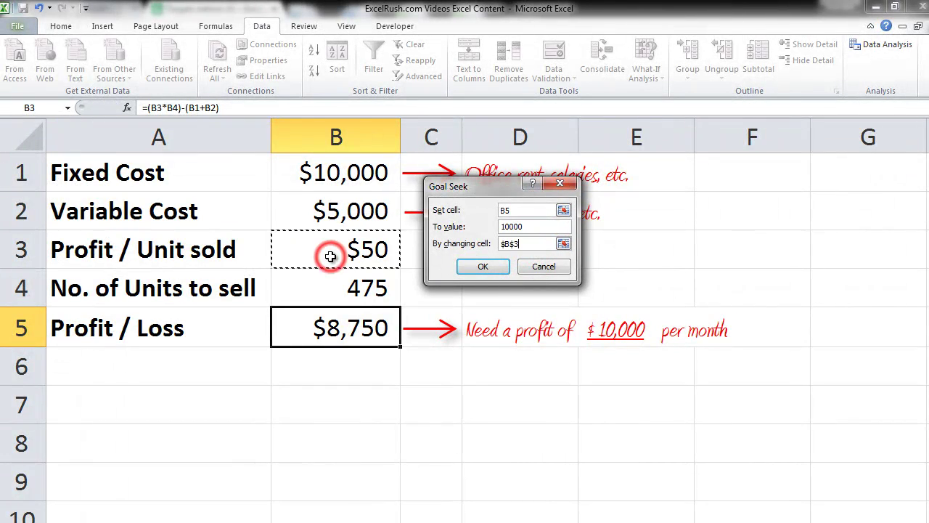
{"action": "left_click", "coordinate": [482, 267]}
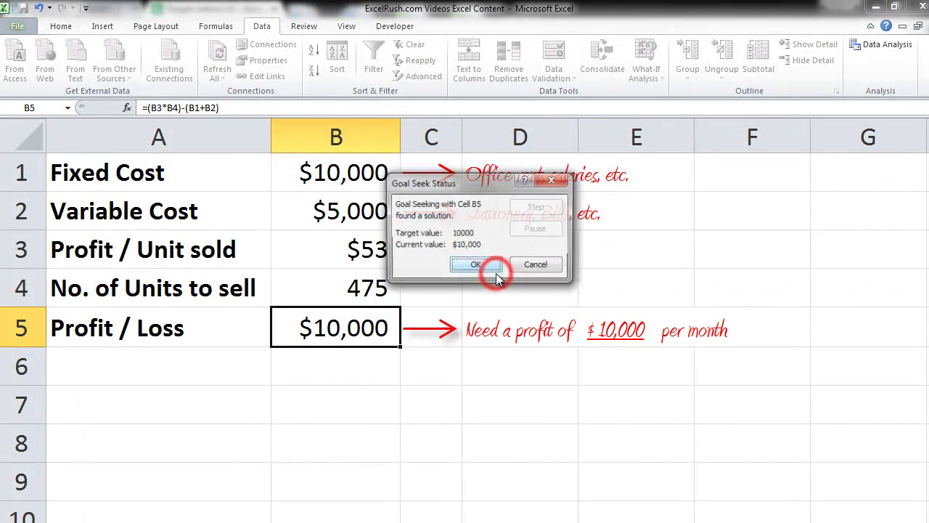